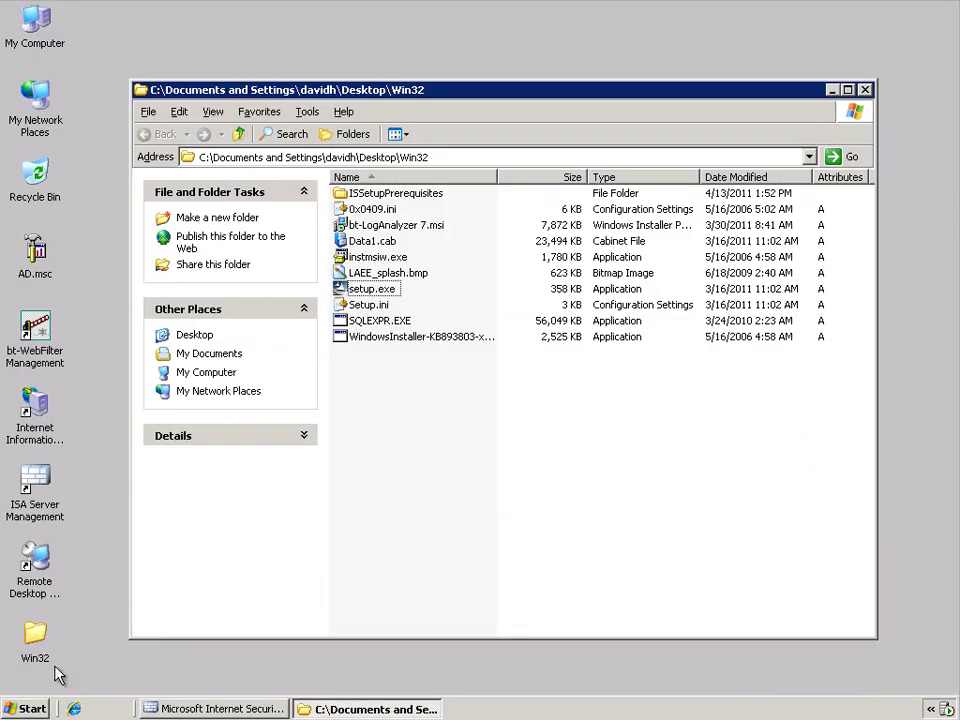
- Switch to ISA Server Management and examine the protocols, sources and destinations of the Burstek RLDL access rules in the firewall policy
click(372, 290)
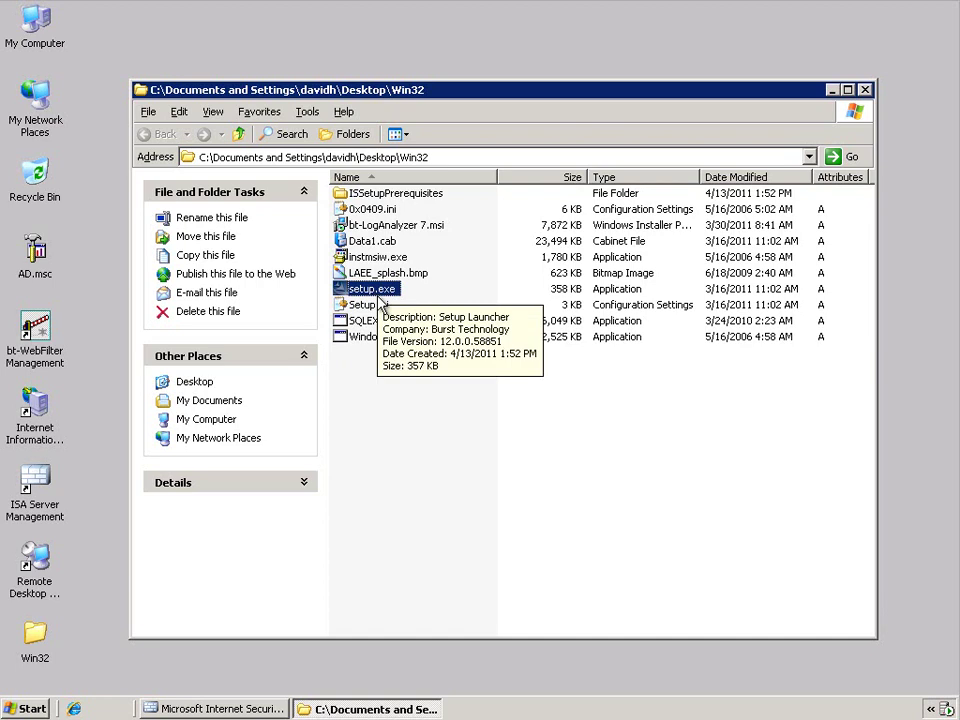
click(215, 708)
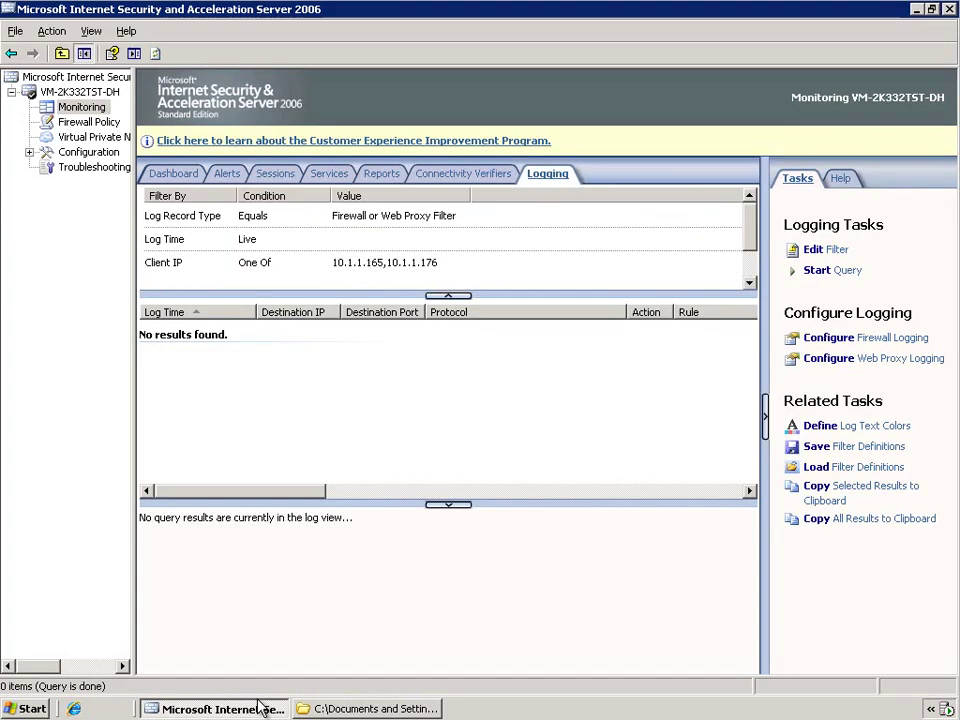
click(87, 123)
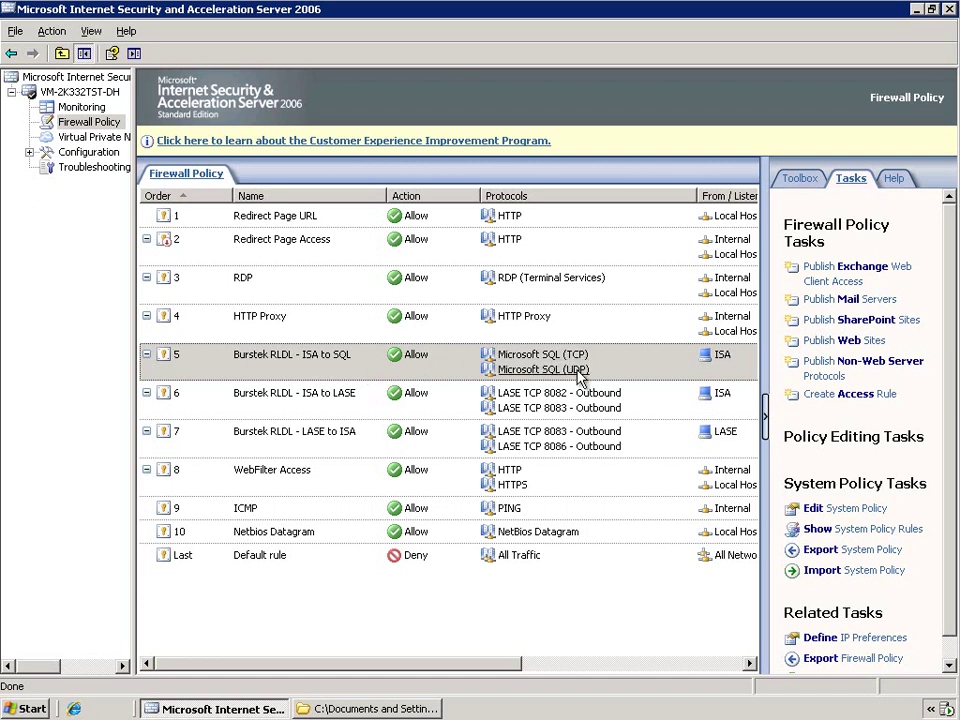
click(330, 411)
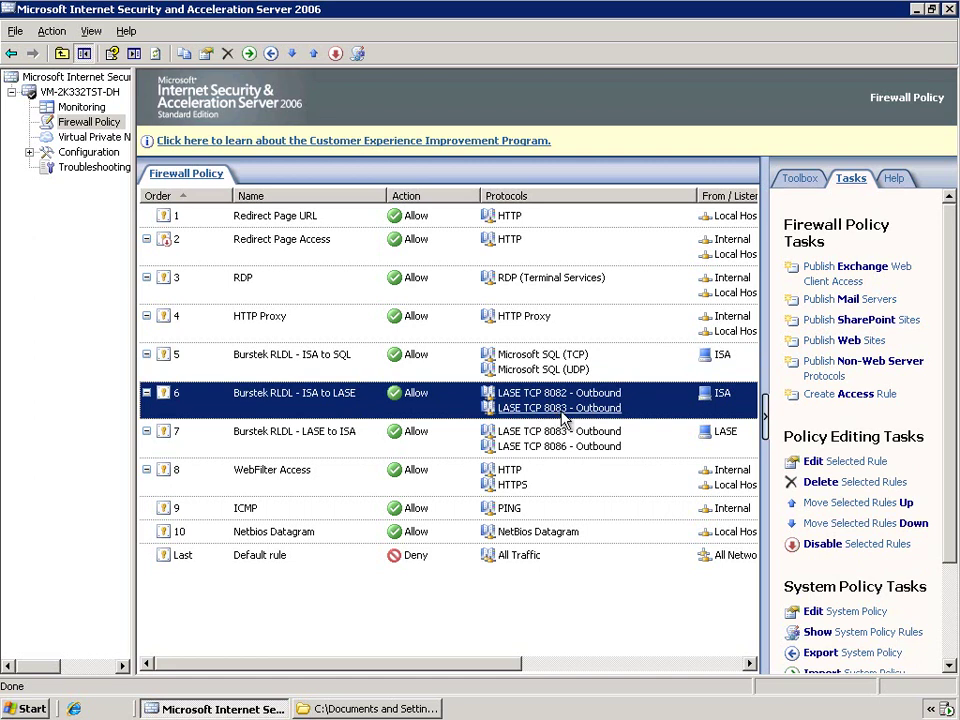
click(822, 396)
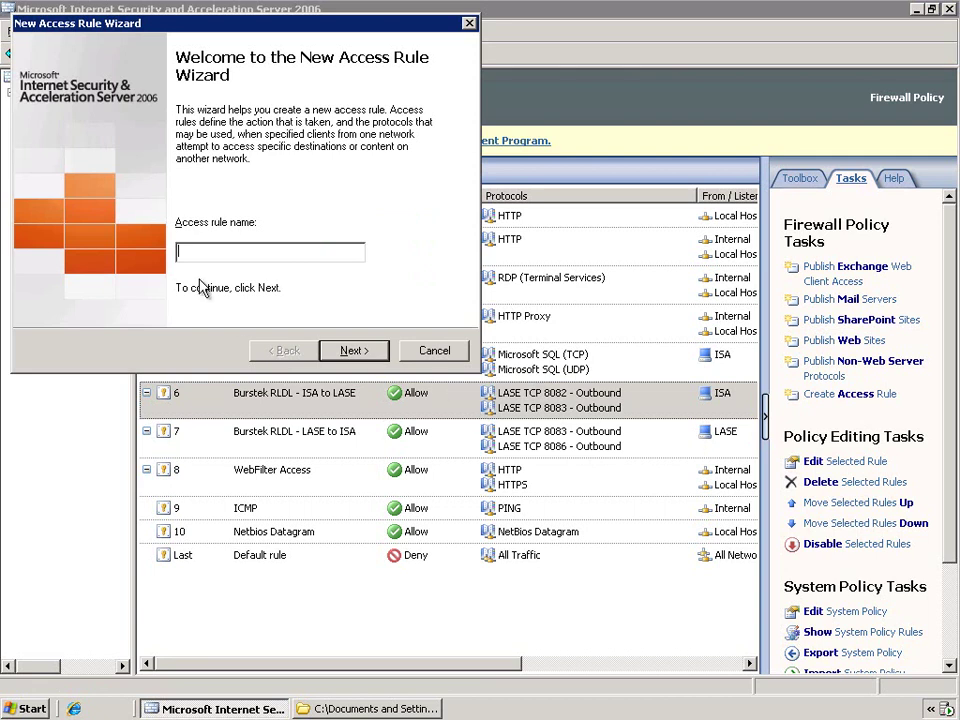
click(435, 349)
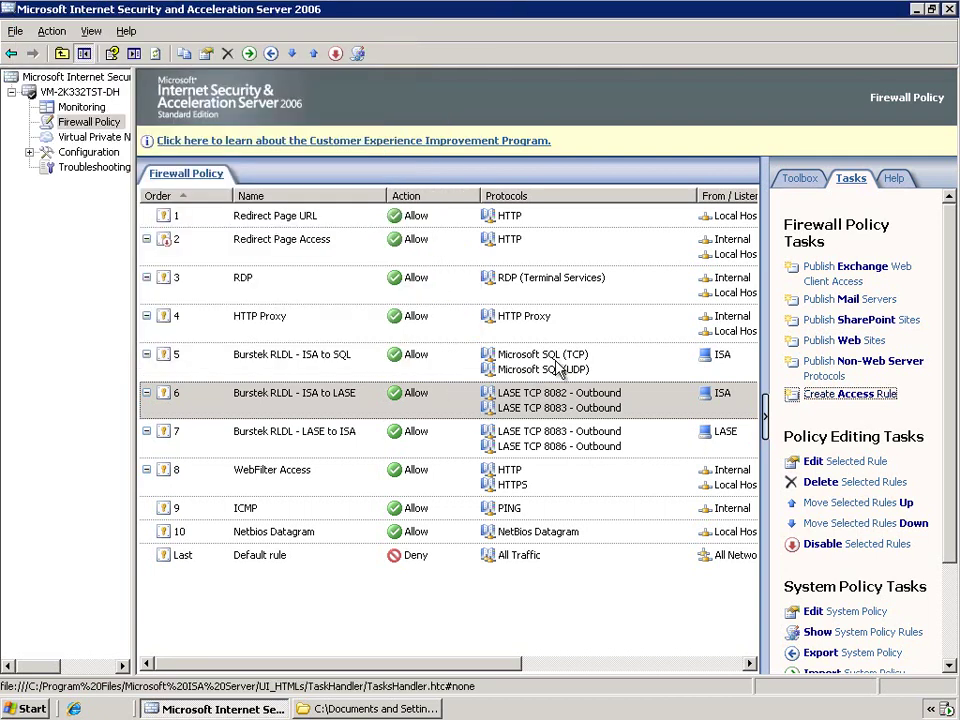
click(276, 448)
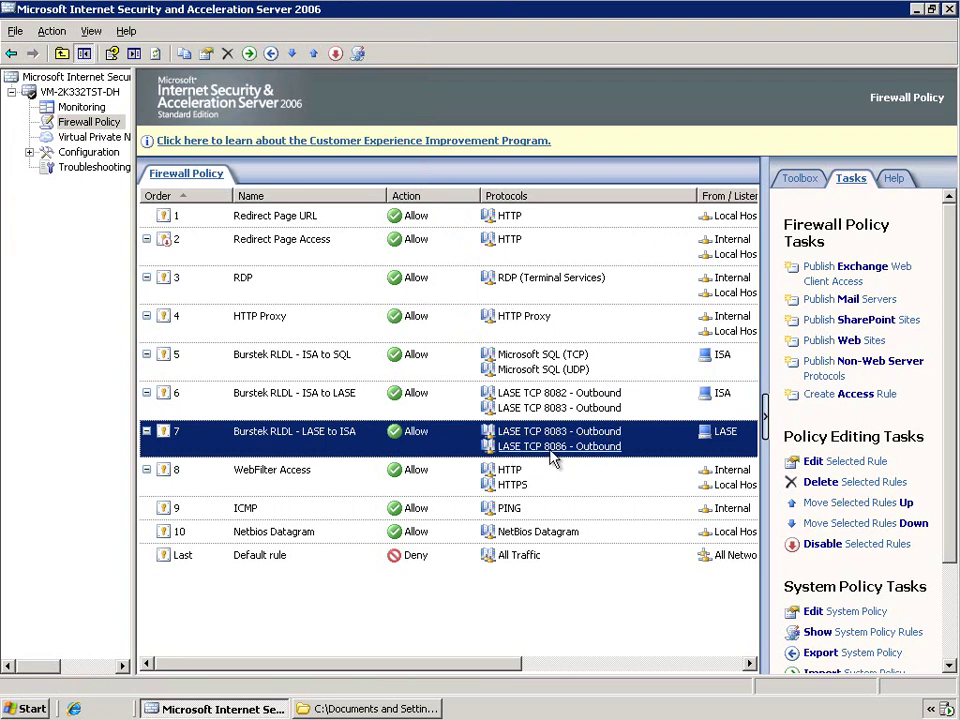
drag(508, 669, 593, 674)
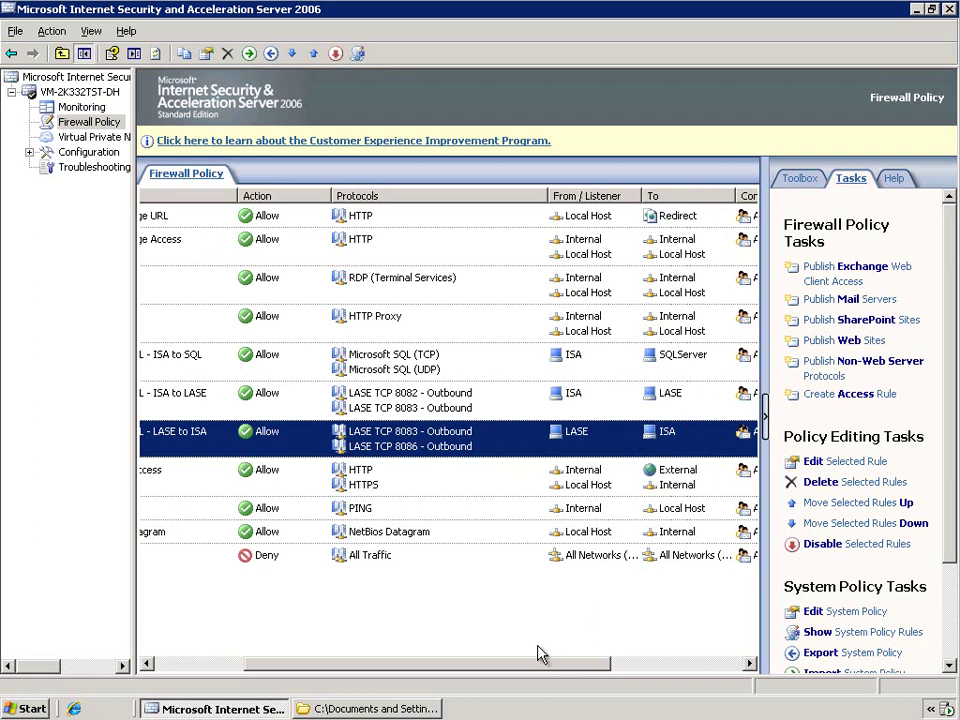
drag(521, 673, 401, 677)
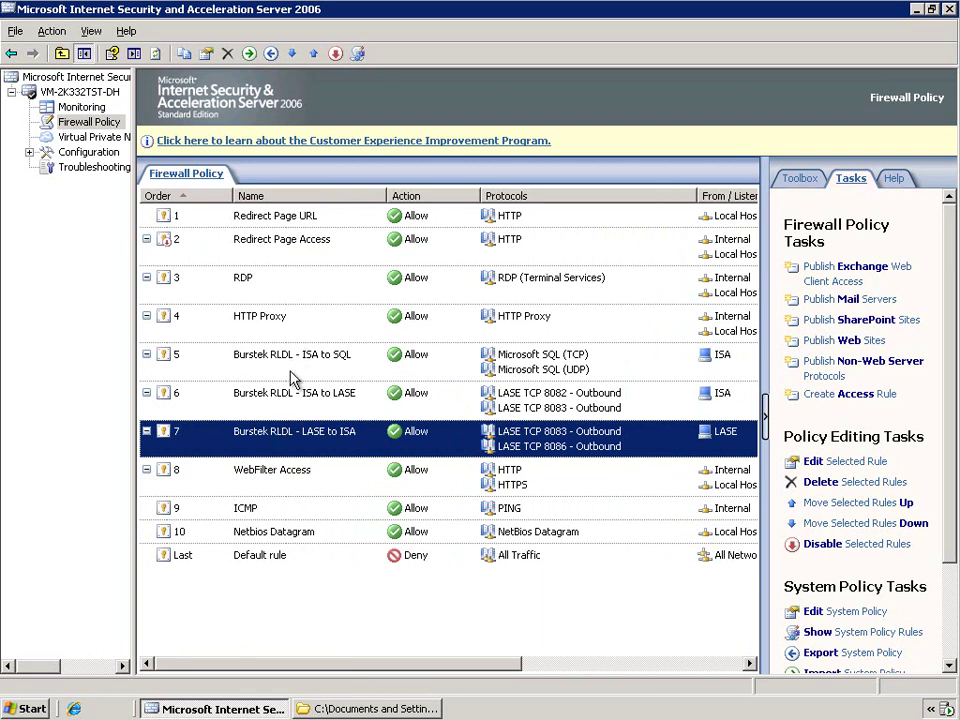
click(293, 410)
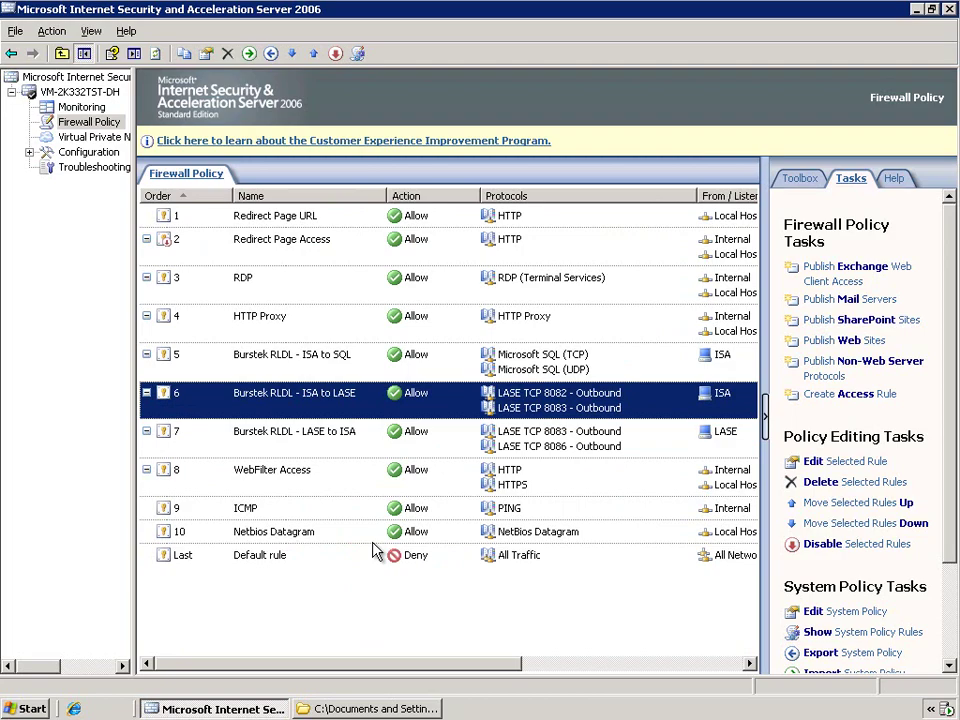
- Return to the Win32 folder, launch setup.exe and proceed past the bt-LogAnalyzer 7 installer's welcome page
click(380, 708)
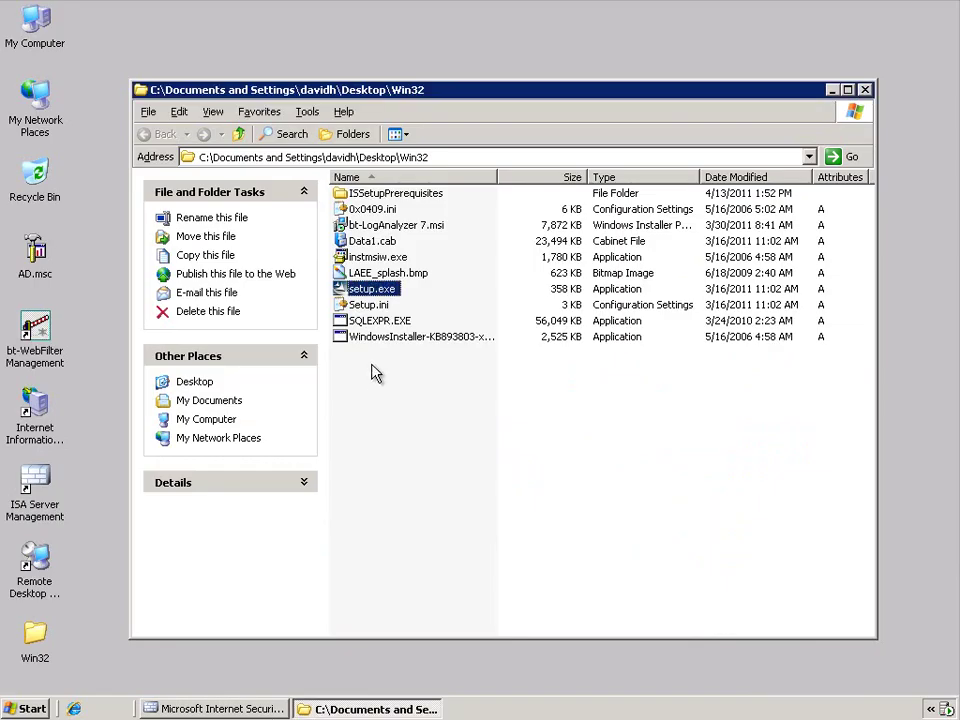
double_click(374, 296)
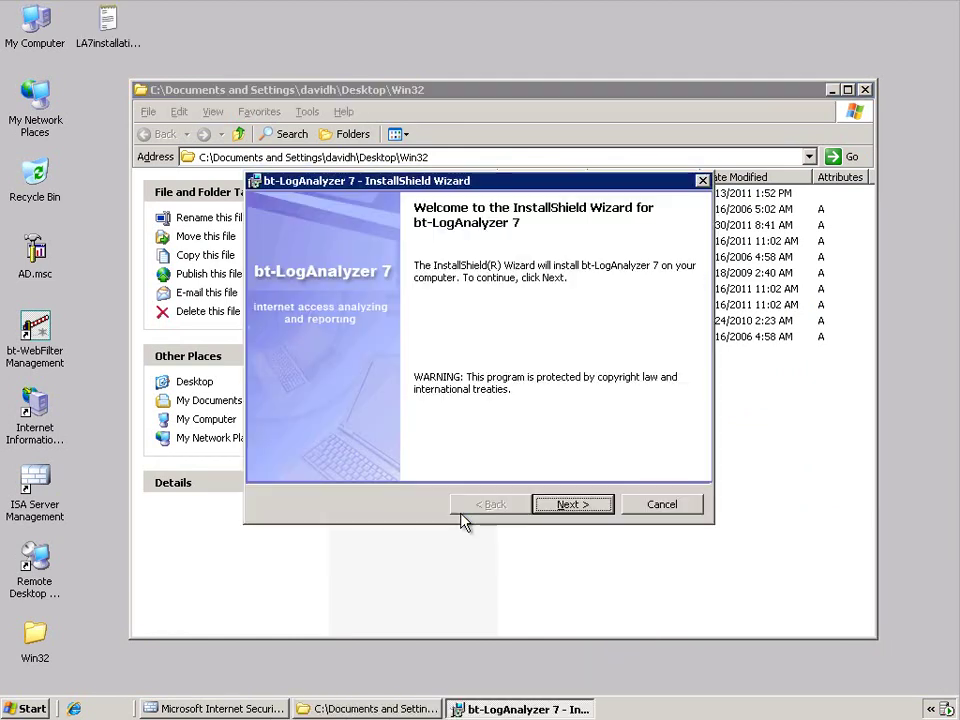
click(583, 507)
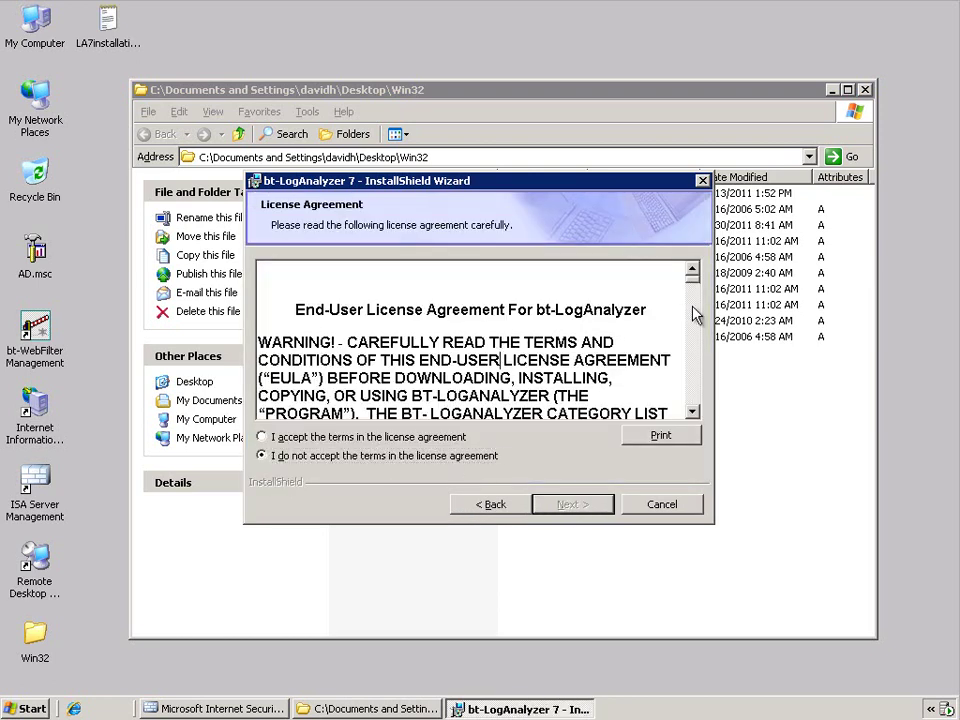
- Accept both the bt-LogAnalyzer end-user license agreement and the third-party components license agreement
drag(692, 274, 692, 389)
click(262, 437)
click(573, 505)
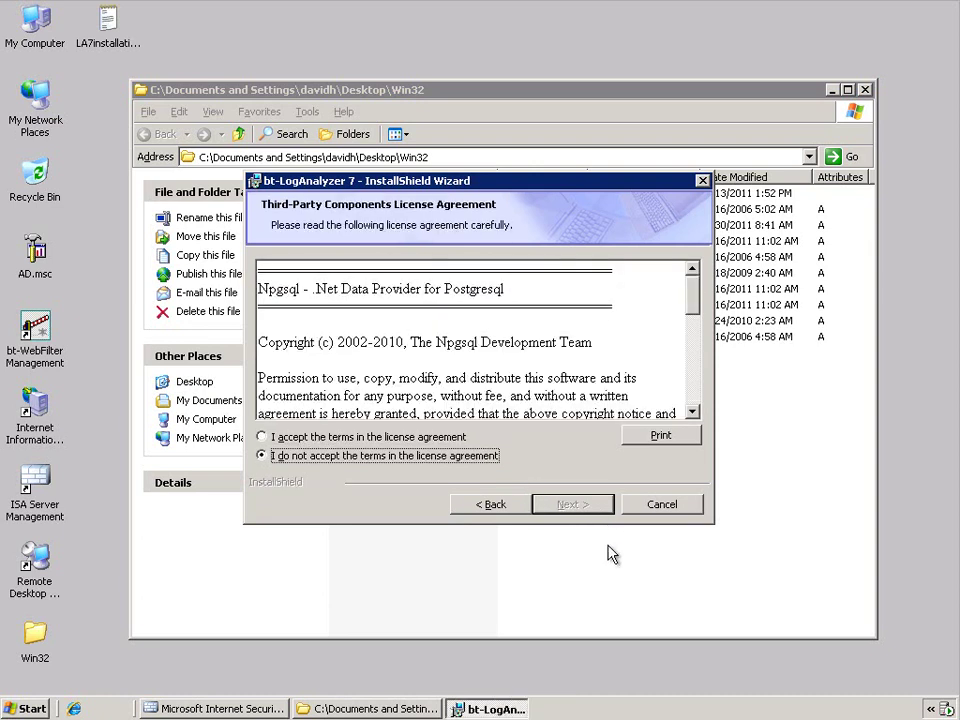
drag(696, 289, 696, 392)
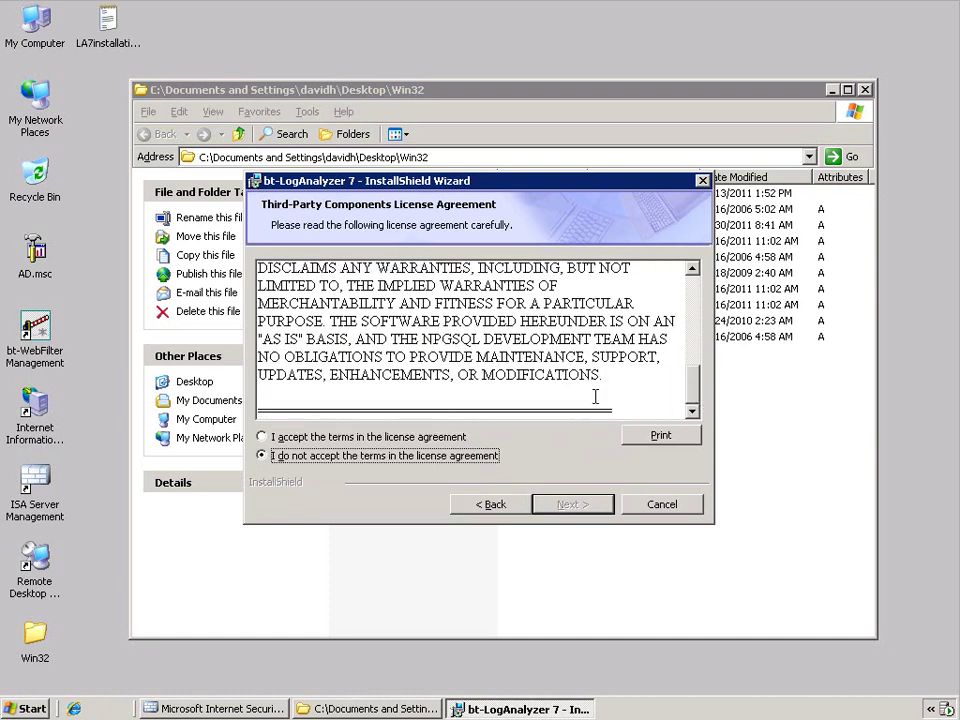
click(275, 437)
click(575, 508)
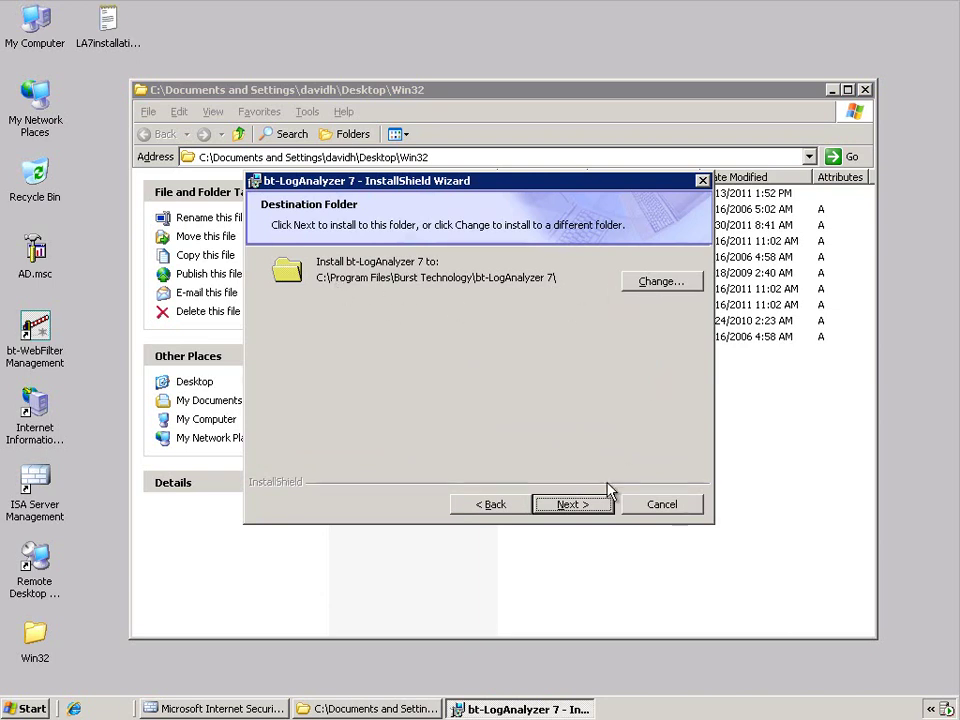
- Keep the default destination folder and choose the Remote Log Data Loader setup type
click(575, 510)
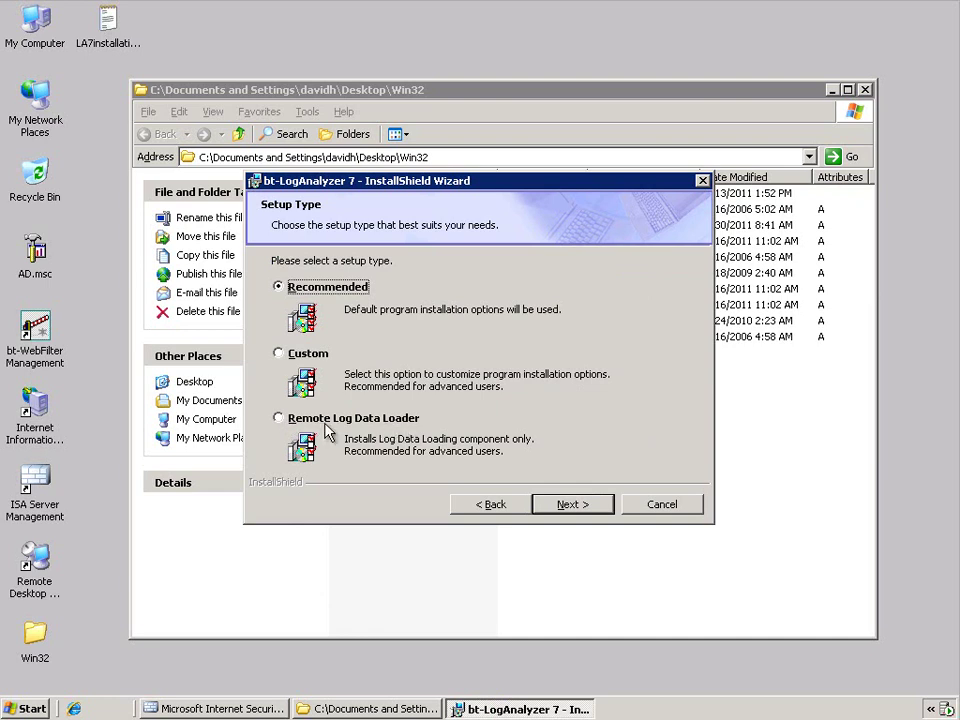
click(280, 419)
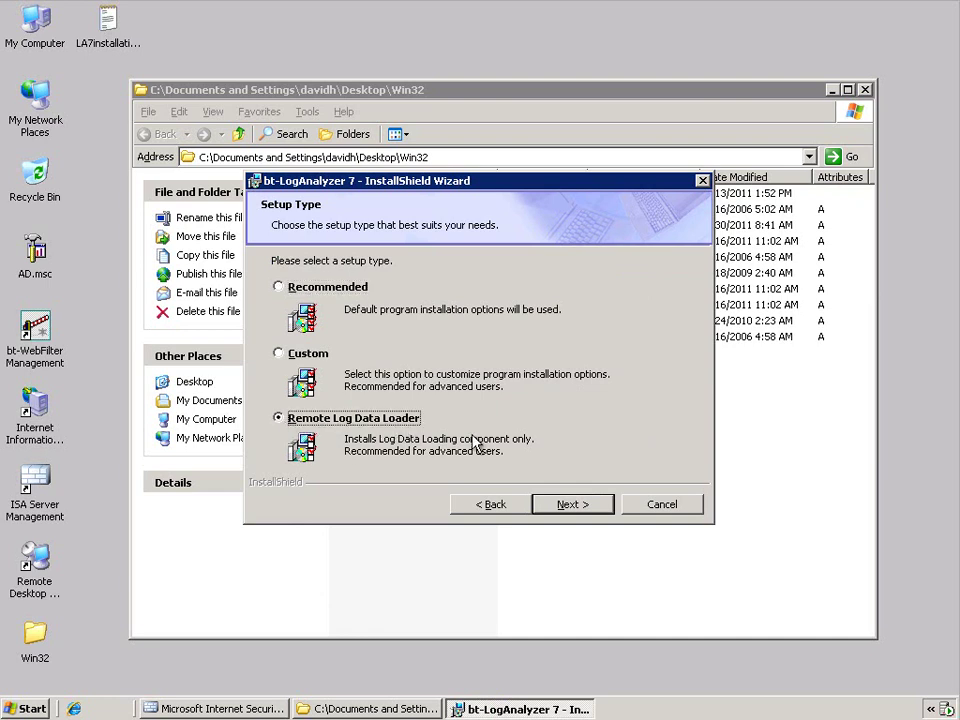
click(573, 506)
- Specify LASE-Server as the server name of the main bt-LogAnalyzer 7 instance
click(350, 320)
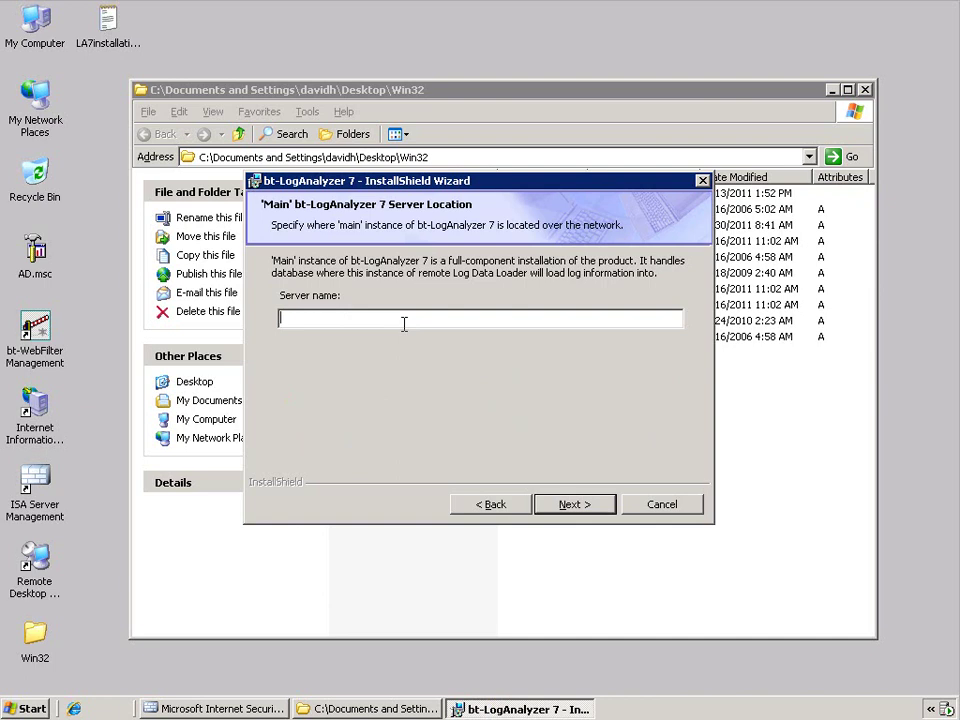
text(LASE-Server)
click(574, 505)
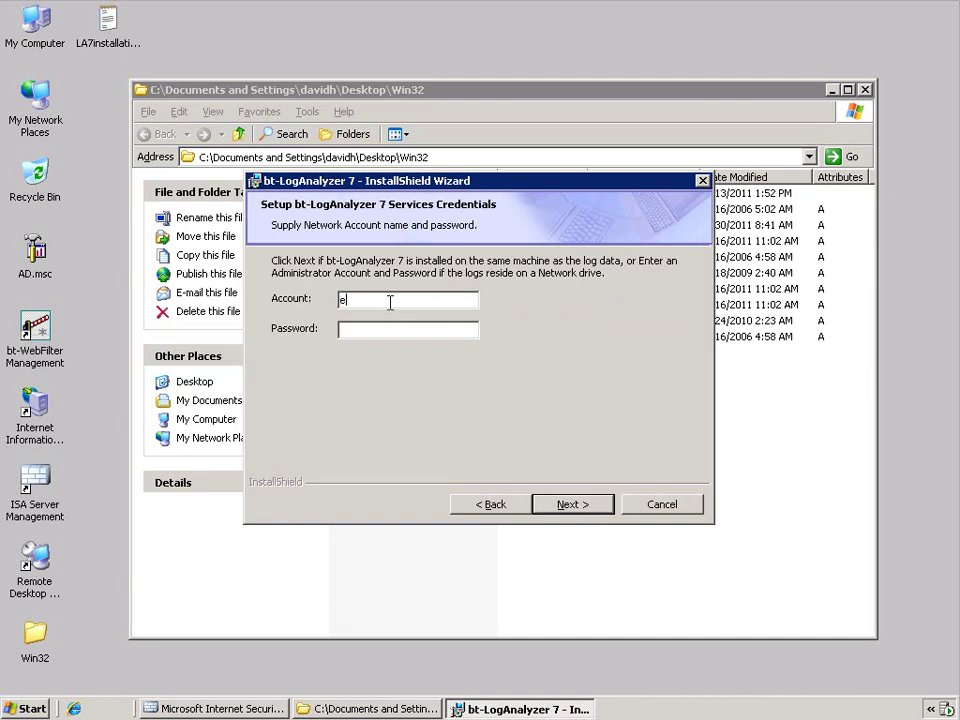
- Supply the services credentials with the account enterprise\sqltest and the account password
text(enterprise\ltest)
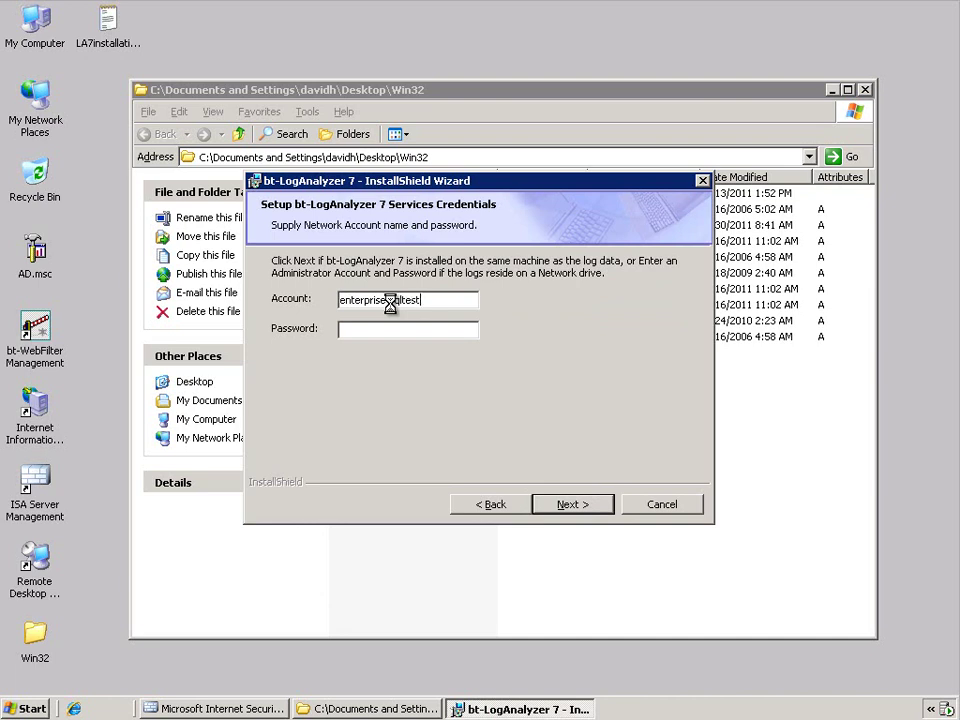
key(Tab)
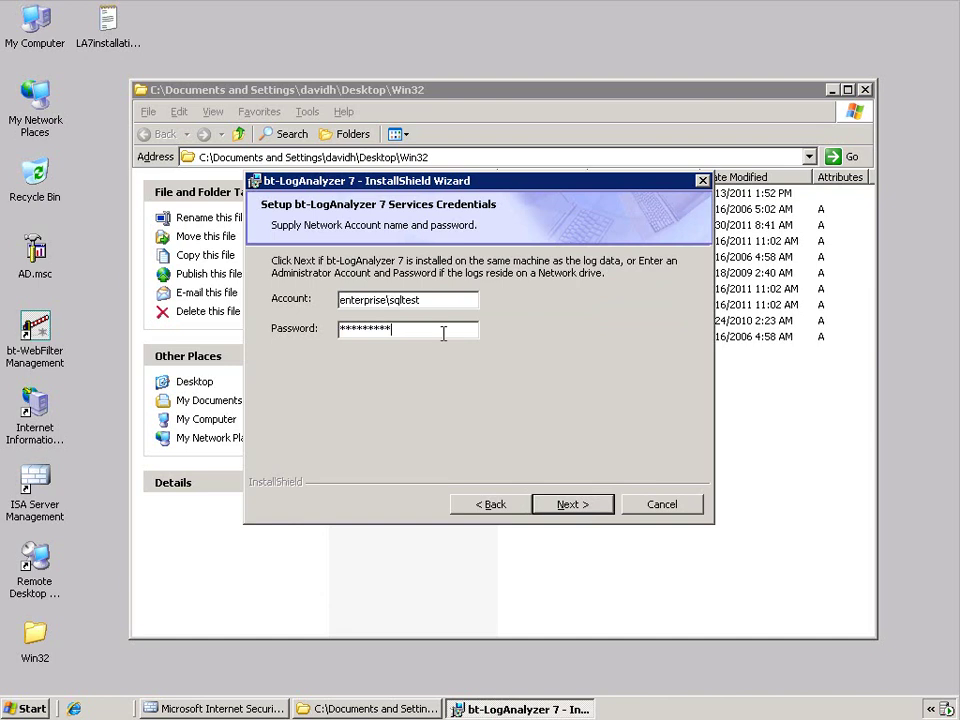
click(570, 507)
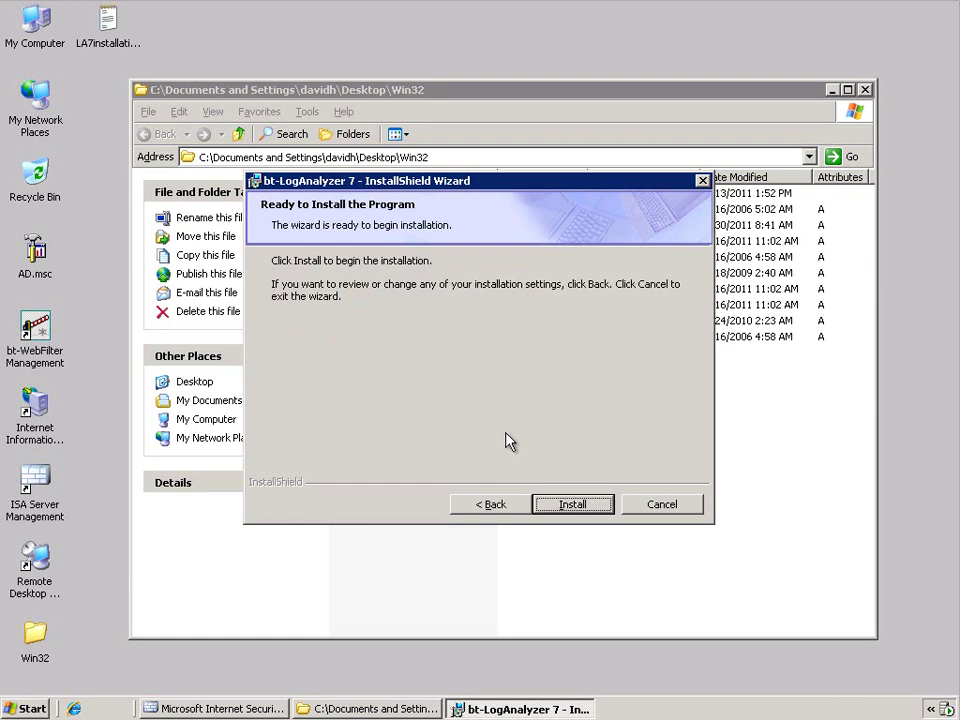
- Install bt-LogAnalyzer 7, finish the wizard and close the Win32 folder window
click(570, 510)
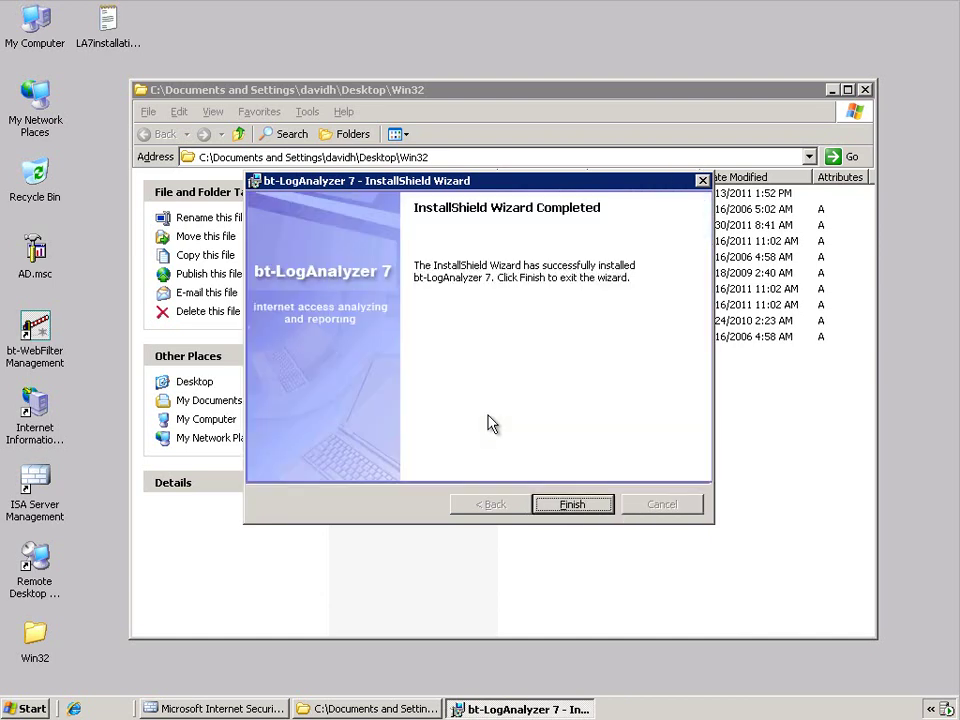
click(575, 506)
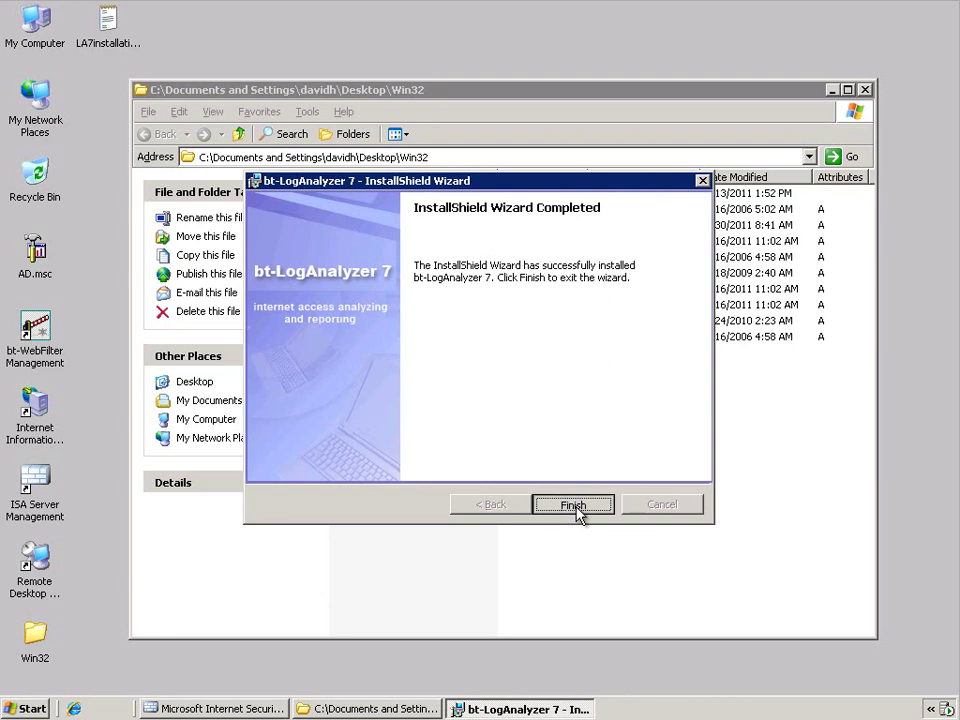
click(505, 433)
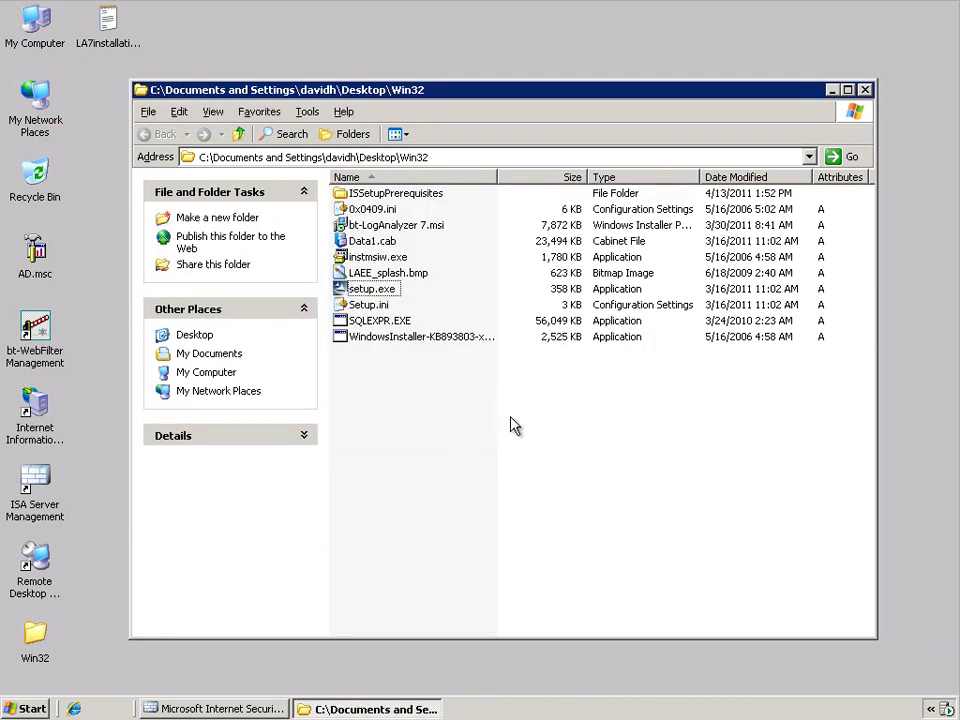
click(866, 91)
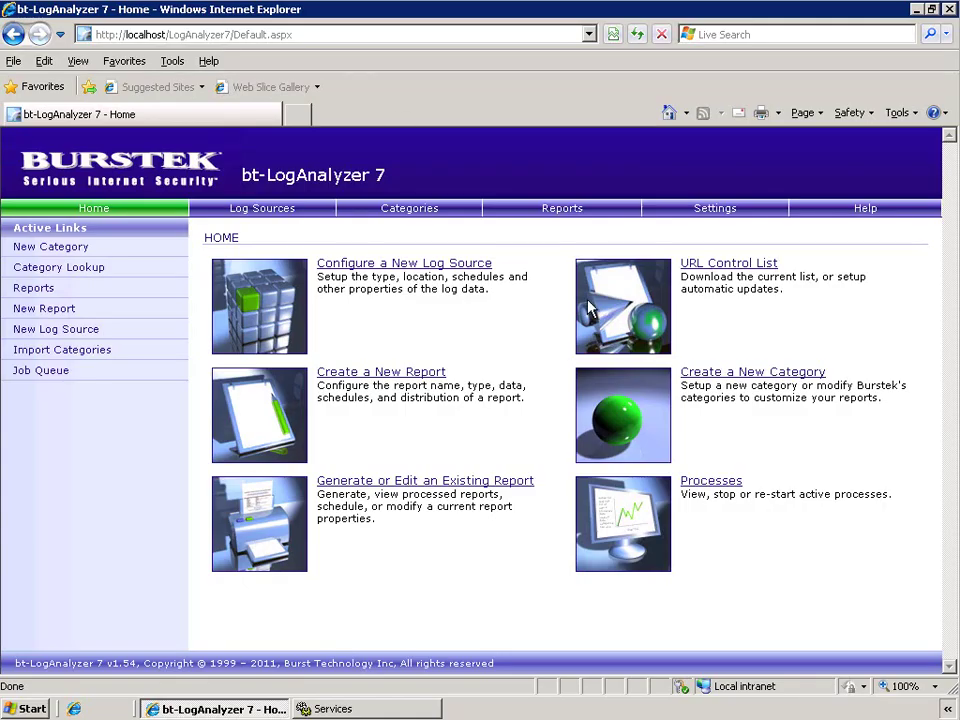
- Start a new log source in the bt-LogAnalyzer 7 web console and set its type to MSDE database
click(258, 211)
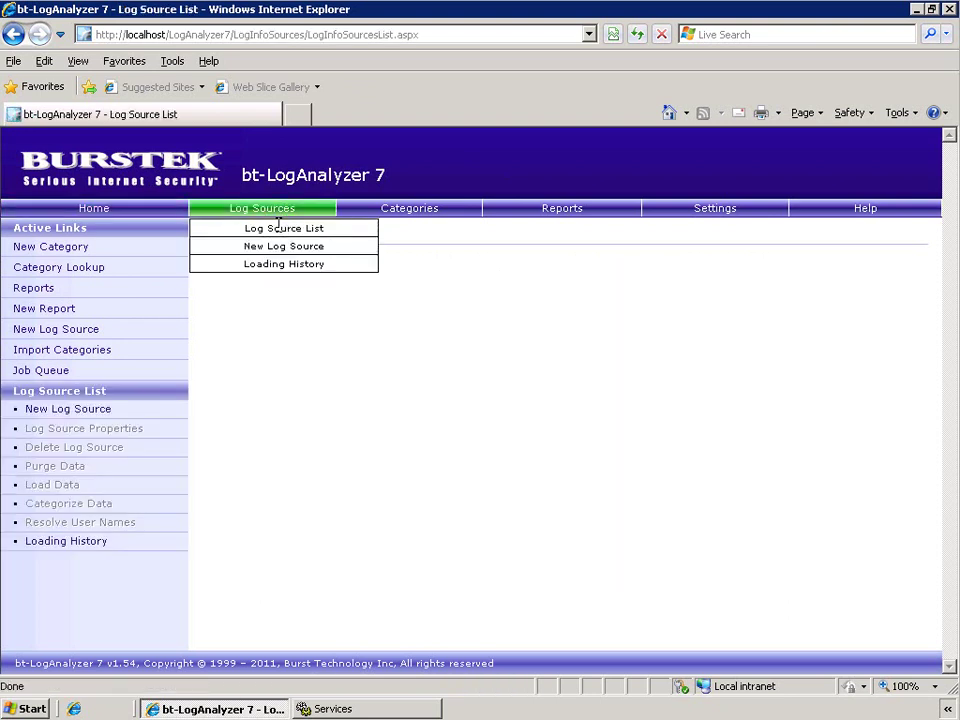
click(278, 258)
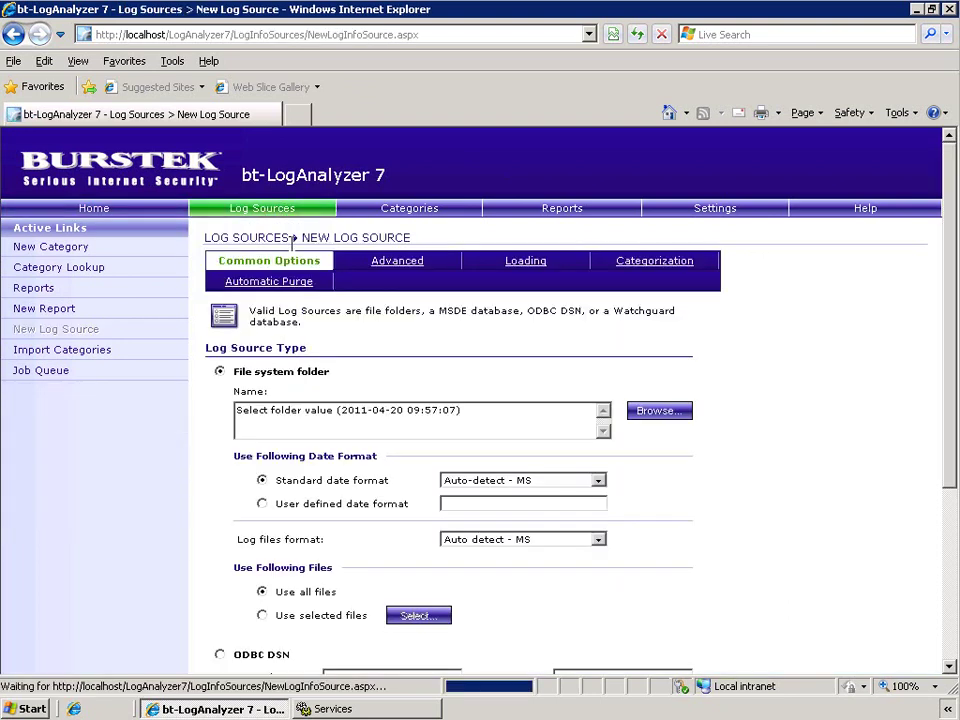
scroll(744, 482, down, 3)
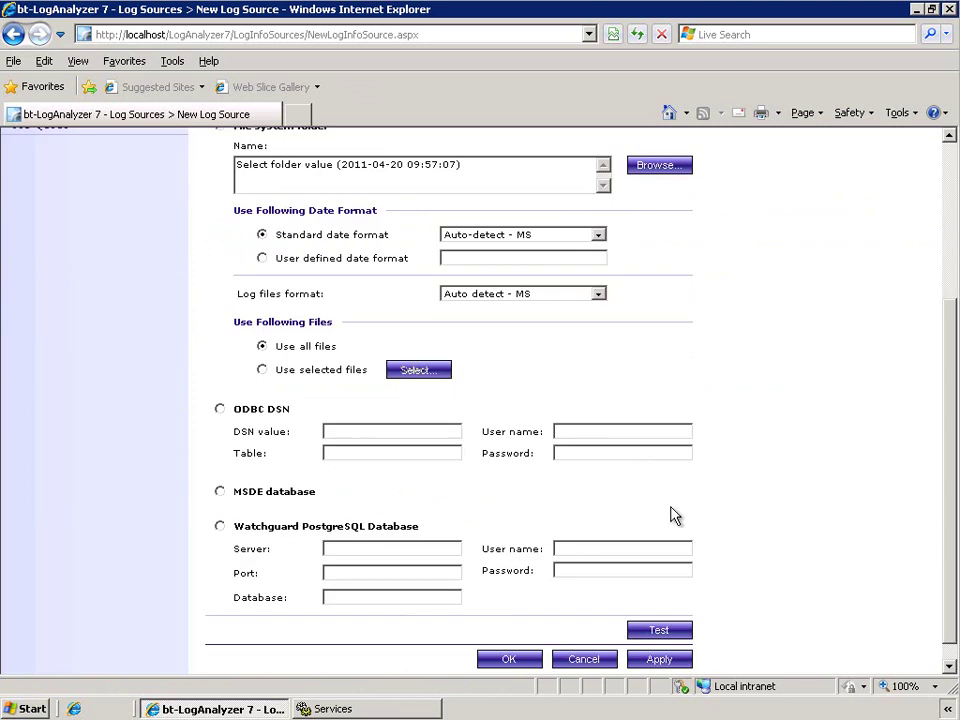
click(220, 492)
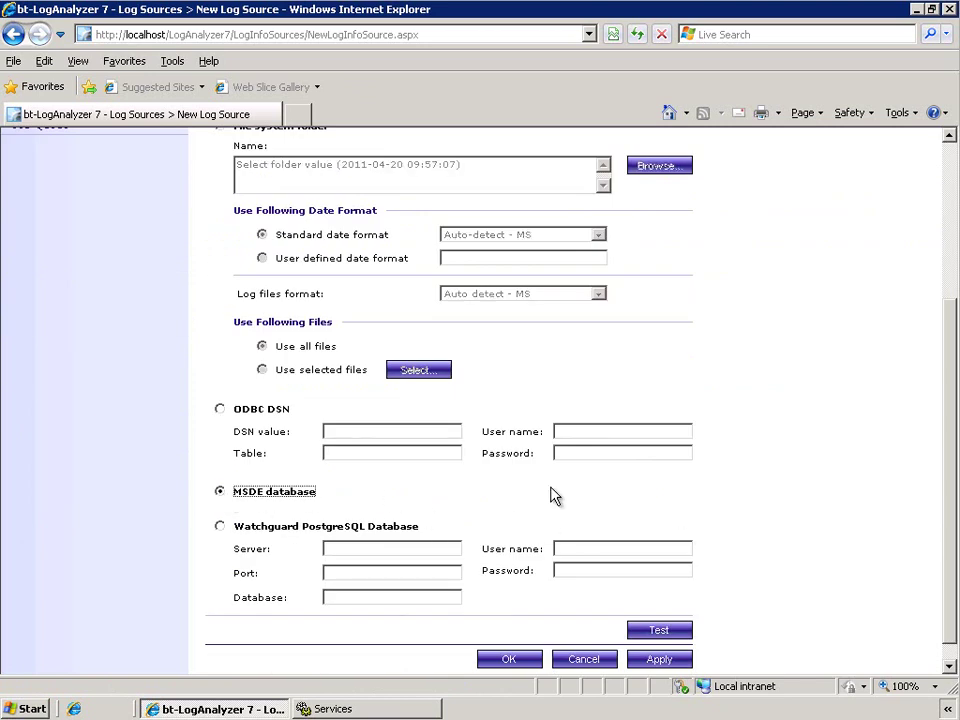
- Enable the remote server option in the log source's advanced properties, enter ISA-2006 as the remote machine and apply the change
scroll(752, 448, up, 3)
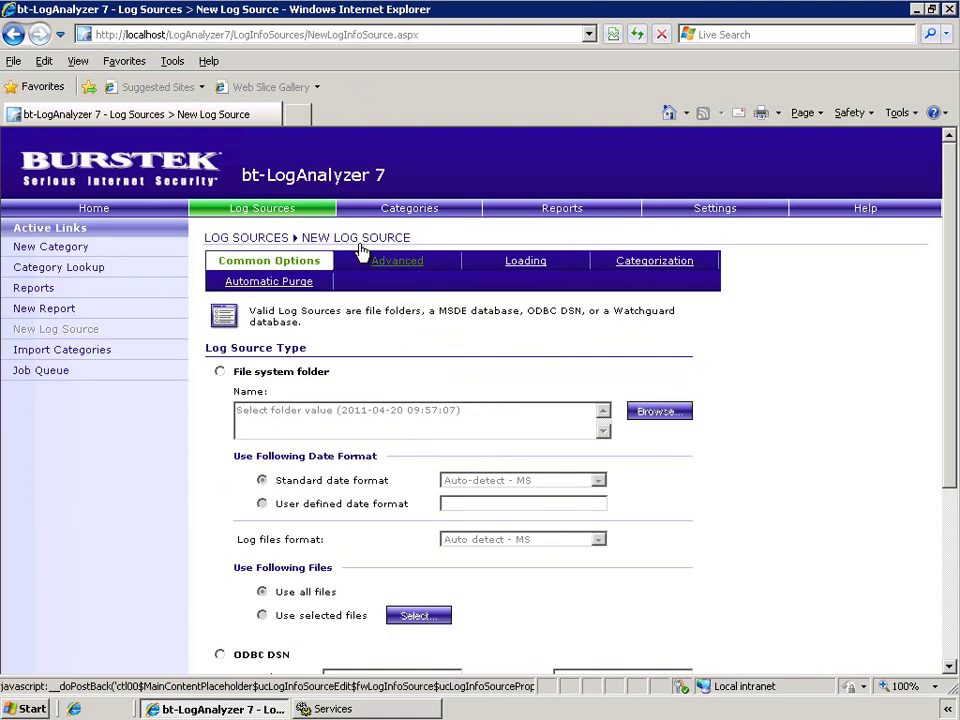
click(391, 262)
click(223, 555)
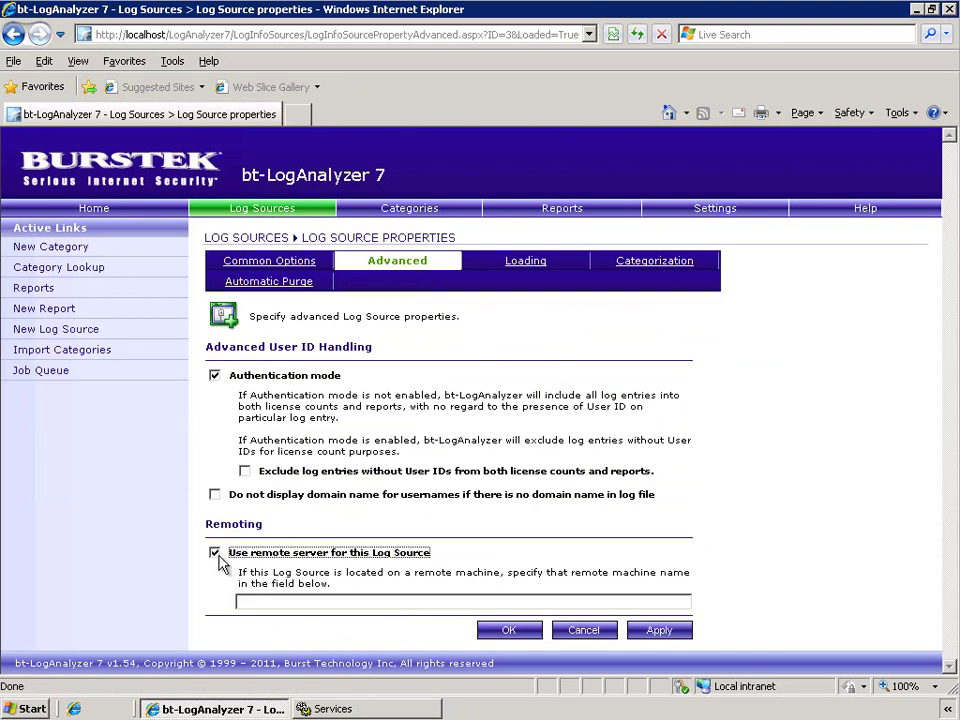
click(300, 601)
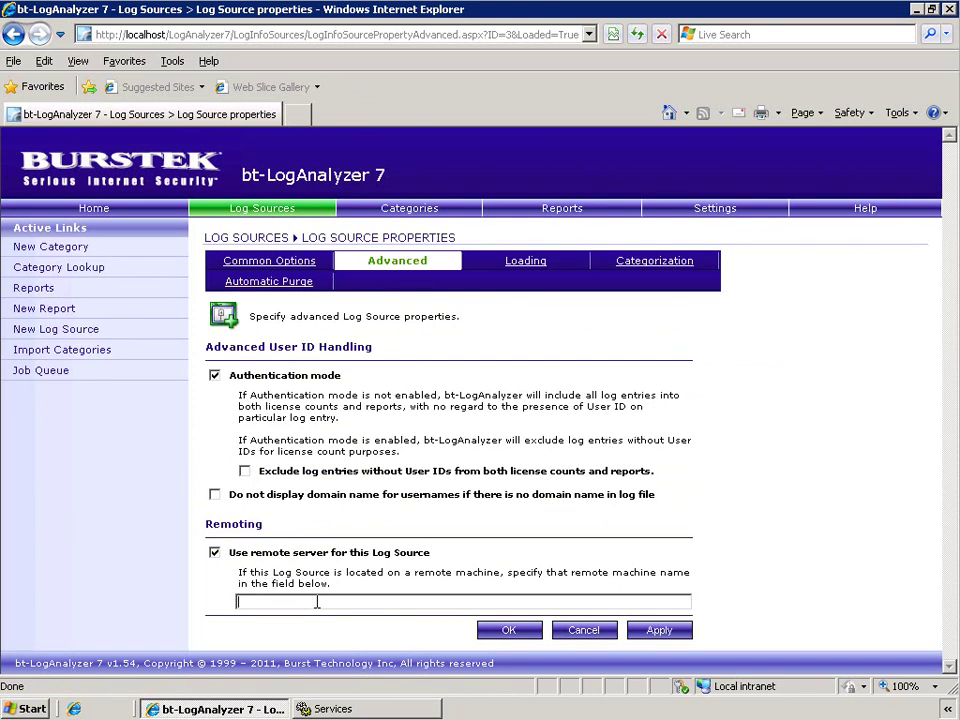
text(ISA-2006)
click(664, 631)
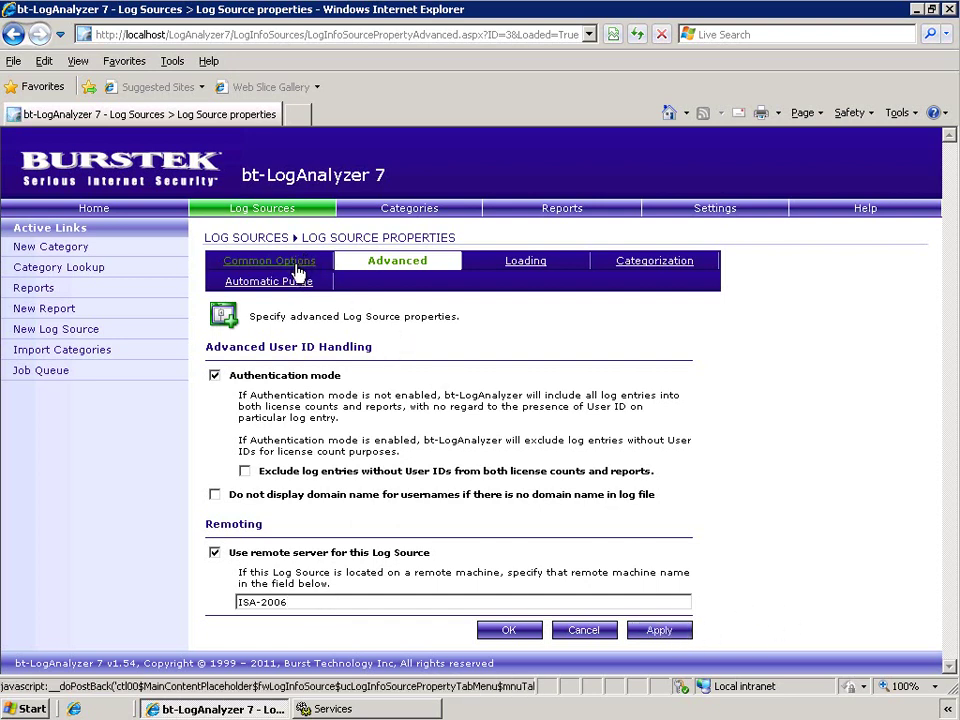
- Test the remote MSDE log source from its common options, then save and close the log source properties
click(262, 265)
scroll(765, 525, down, 5)
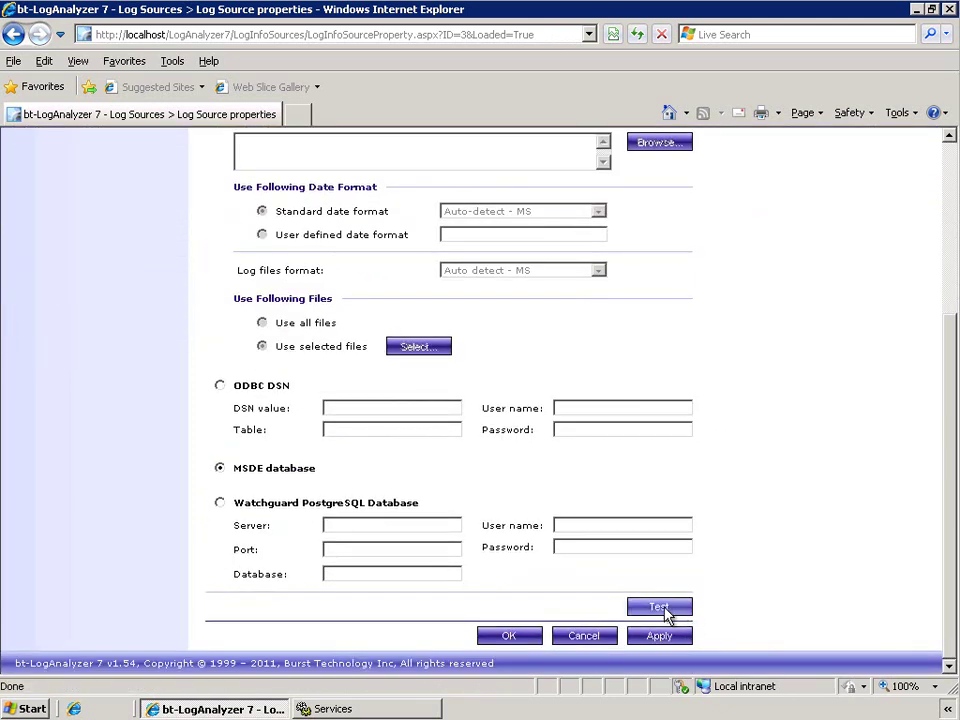
click(662, 609)
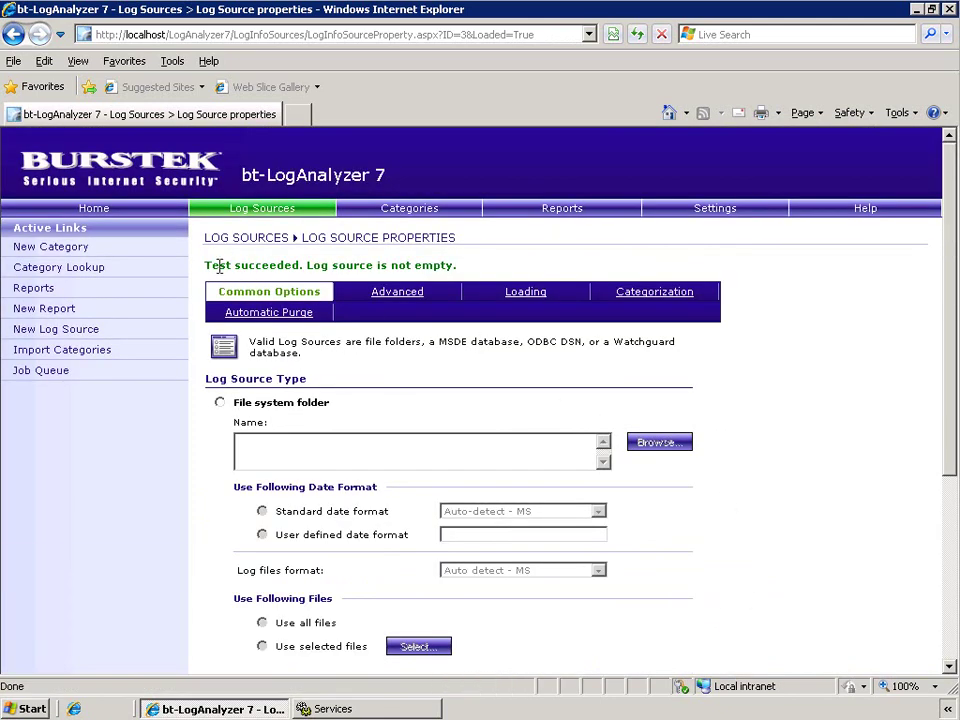
drag(205, 266, 462, 270)
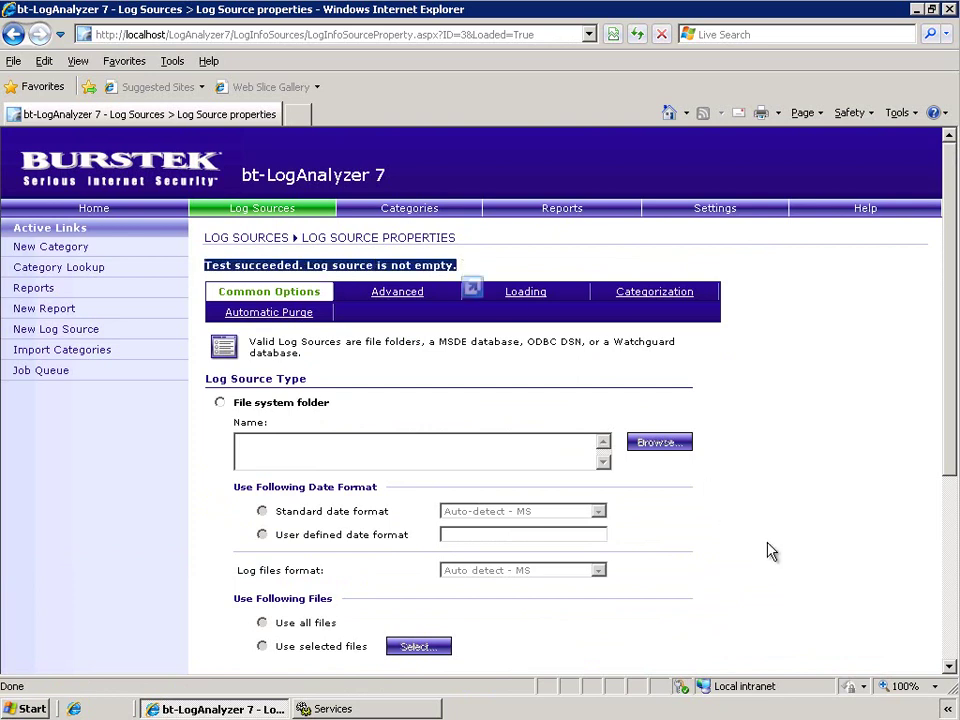
scroll(804, 594, down, 5)
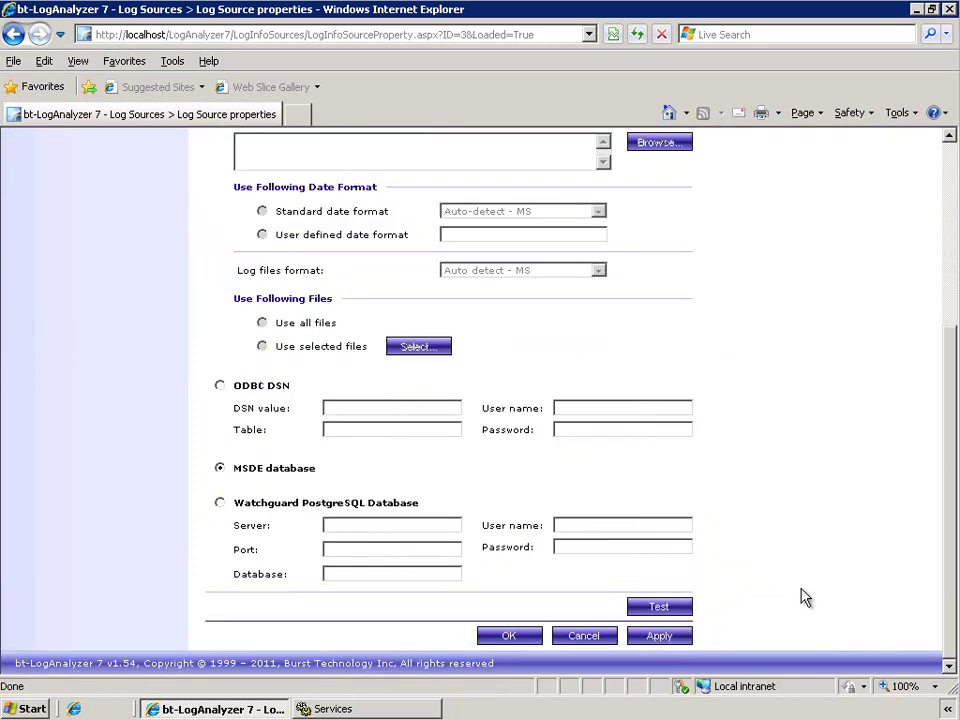
click(503, 643)
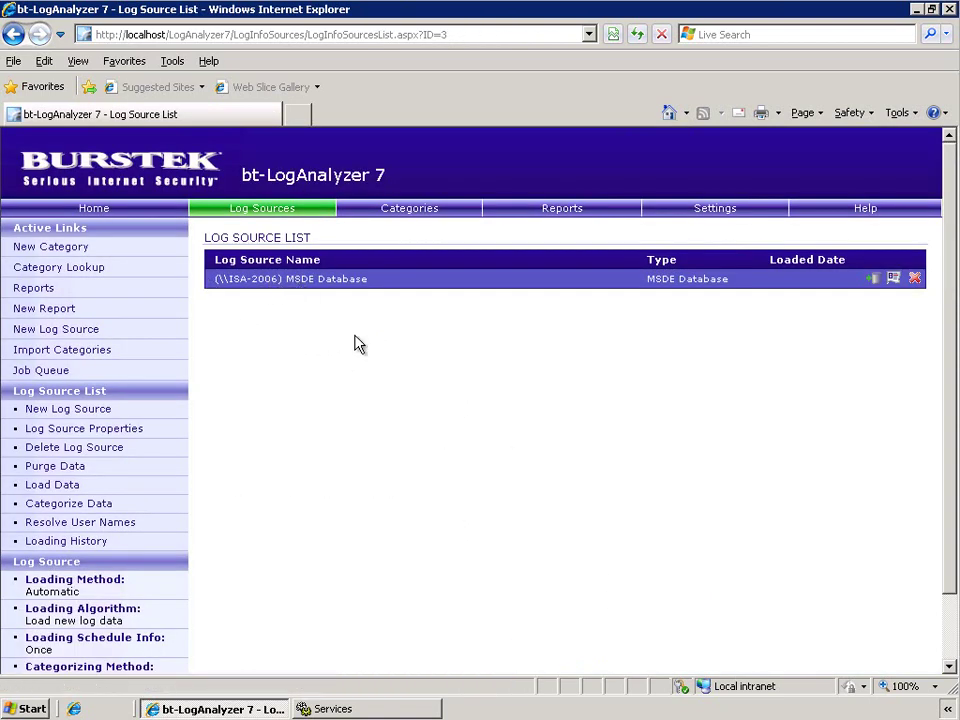
- Start a manual load of new log data from the ISA-2006 MSDE log source, with categorization of loaded data enabled
click(875, 283)
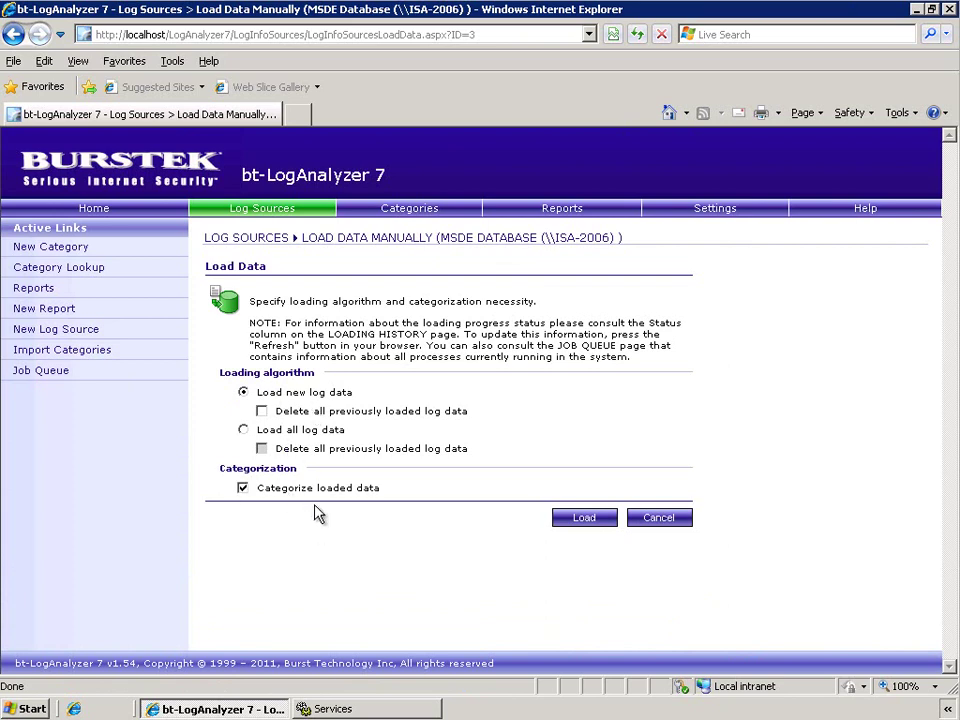
click(586, 518)
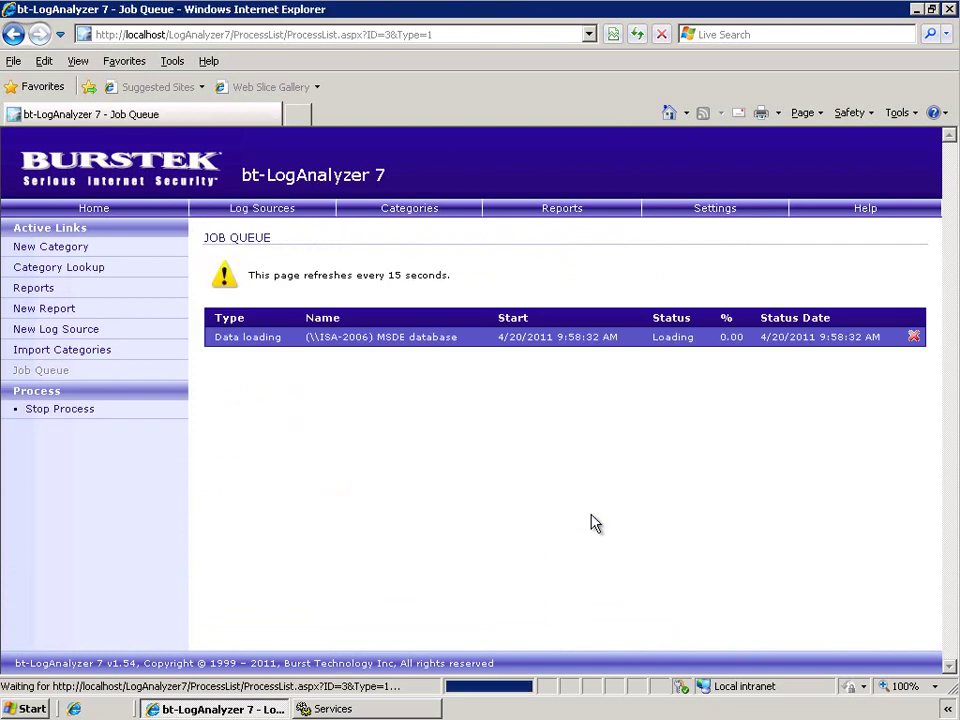